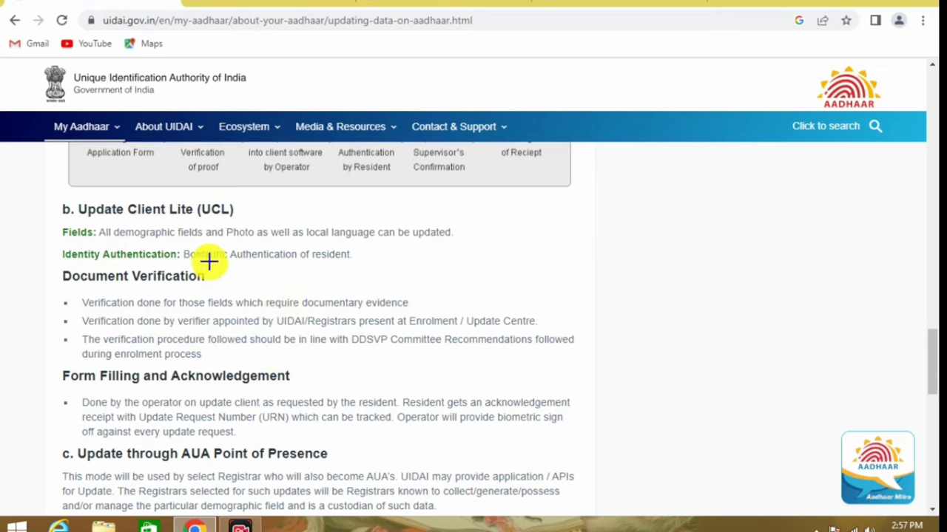
- Review the identity authentication and document verification requirements in the Update Client Lite section
drag(188, 244, 233, 240)
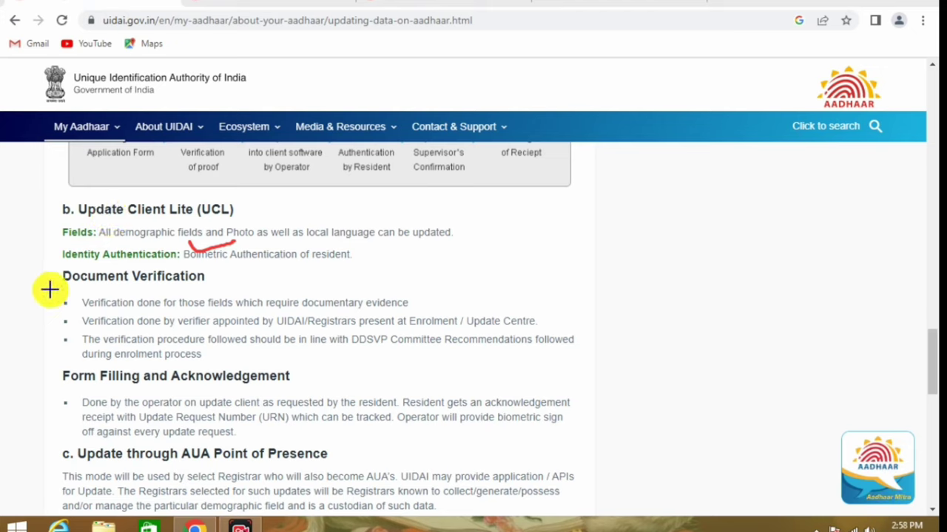
drag(47, 285, 189, 277)
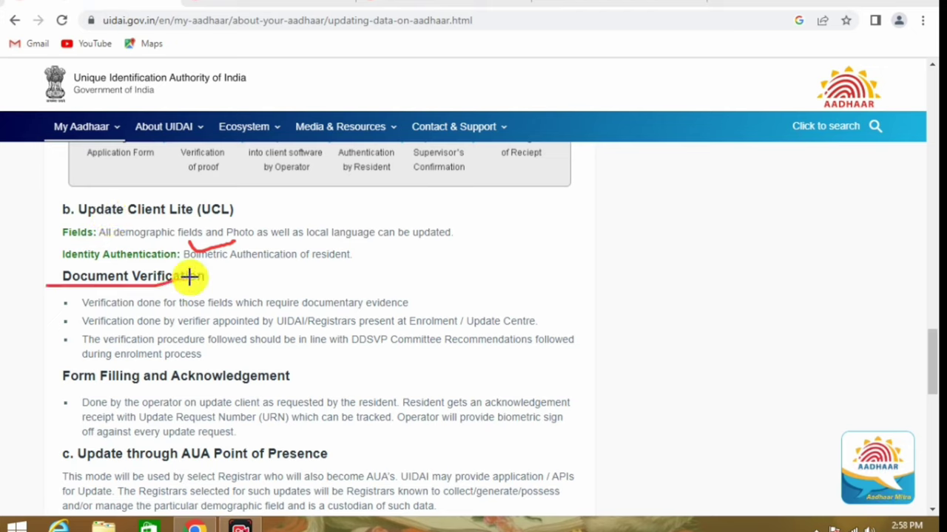
click(488, 501)
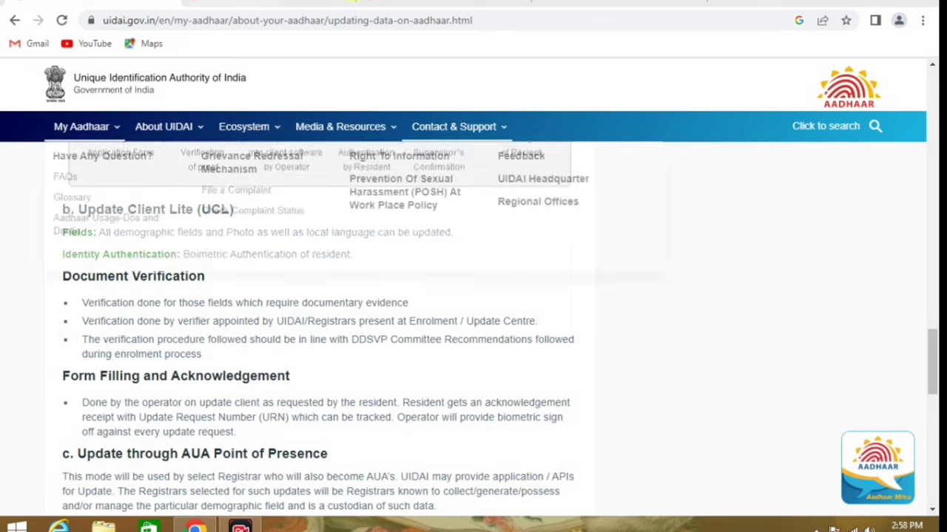
- Switch to the myAadhaar welcome page and open its Aadhaar and OTP login form
click(441, 9)
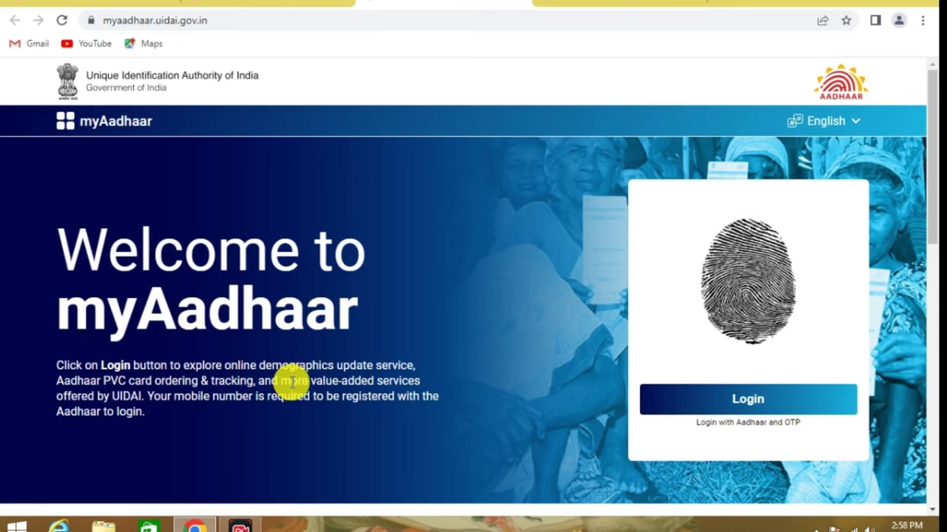
click(712, 401)
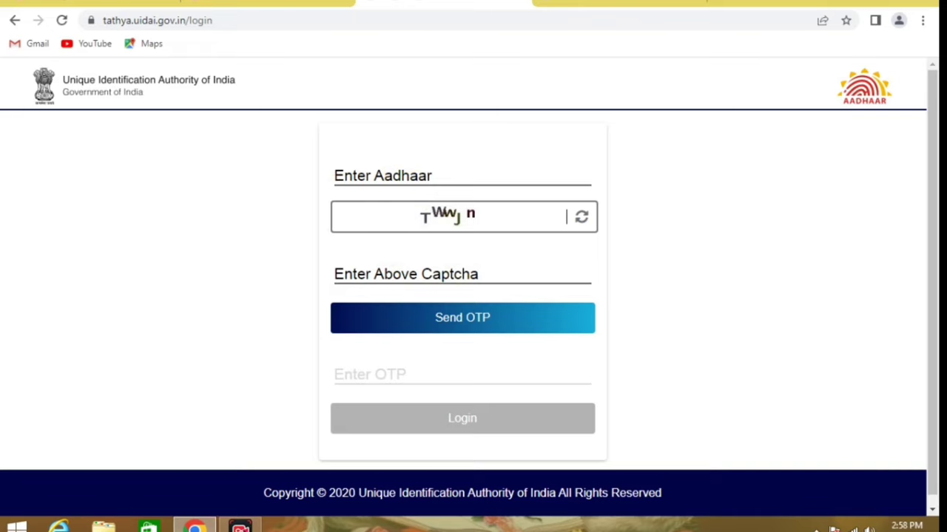
- Switch to the Aadhaar Seva Kendra appointment booking page and activate the mobile number entry for Aadhaar Update
click(255, 4)
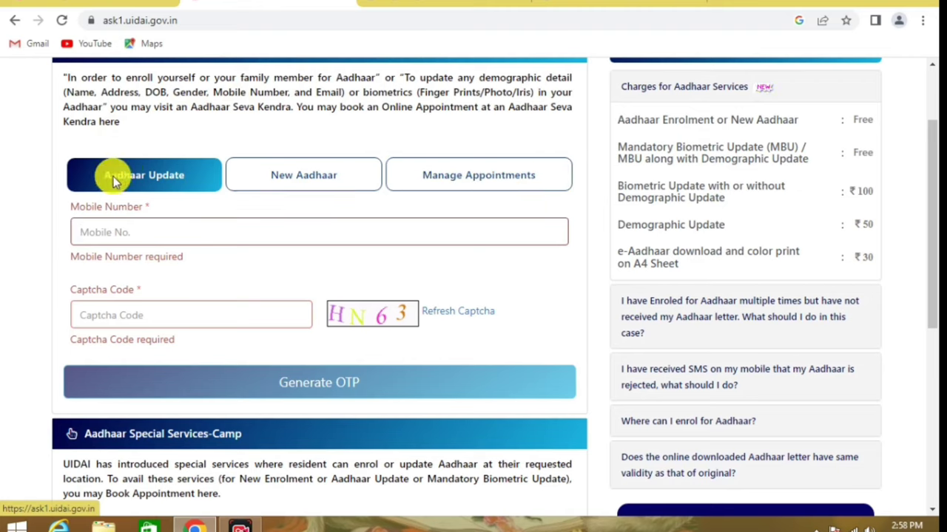
click(111, 235)
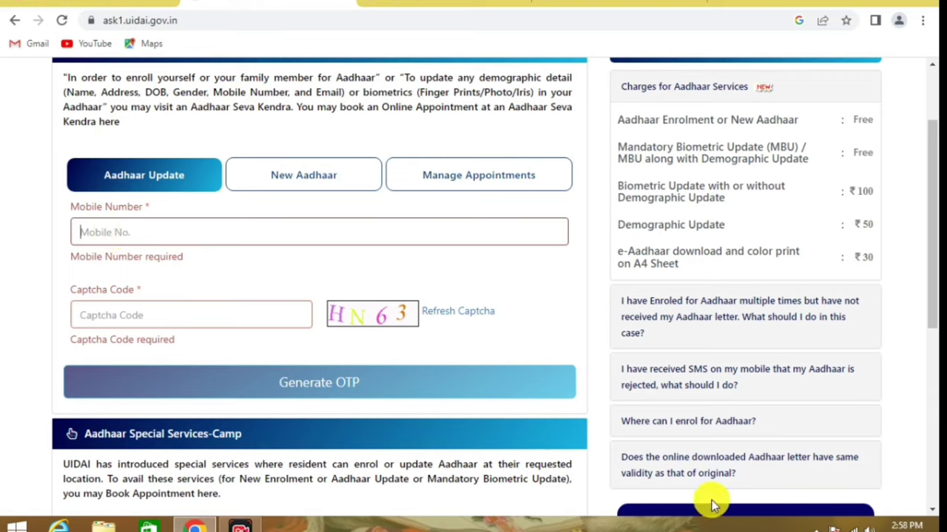
- Examine the mobile number and captcha requirements of the Aadhaar Update form and the listed charge for a demographic update
drag(81, 320, 137, 301)
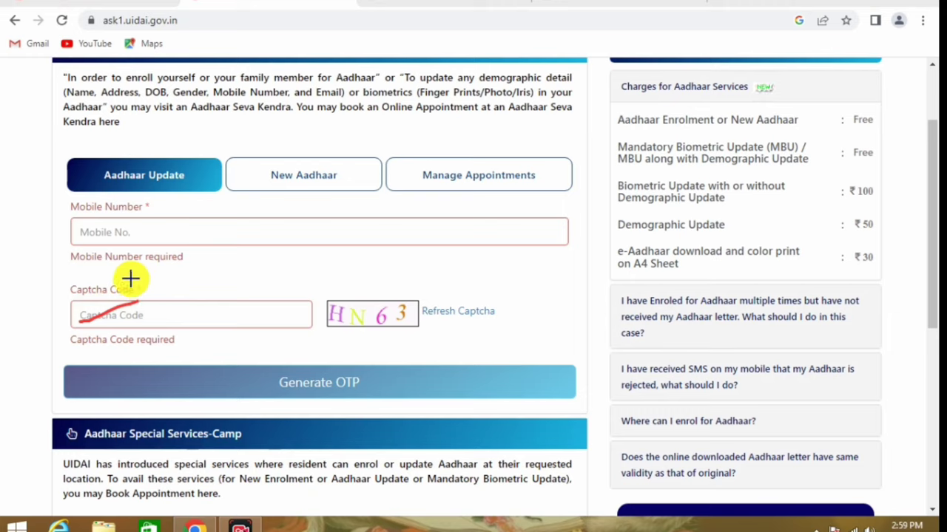
mouse_move(868, 216)
mouse_down()
mouse_move(826, 224)
mouse_move(883, 228)
mouse_move(861, 206)
mouse_up()
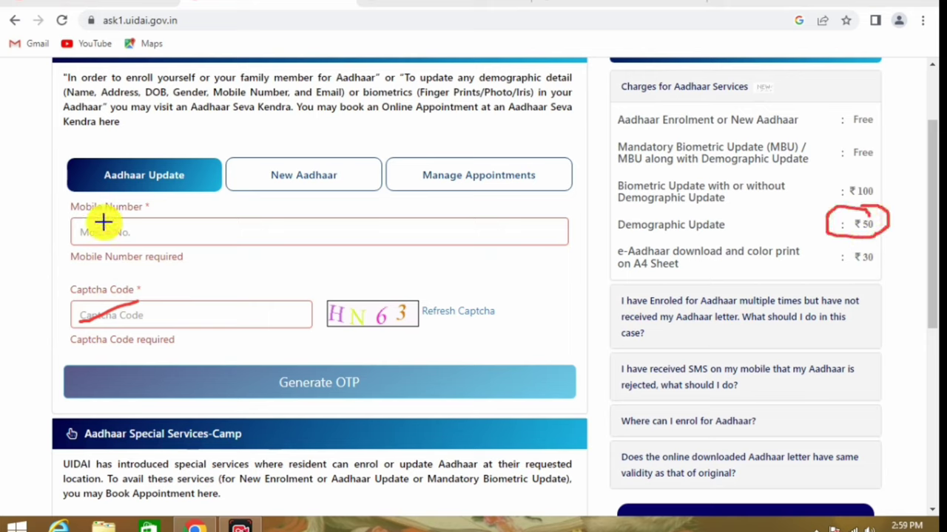
drag(95, 212, 153, 216)
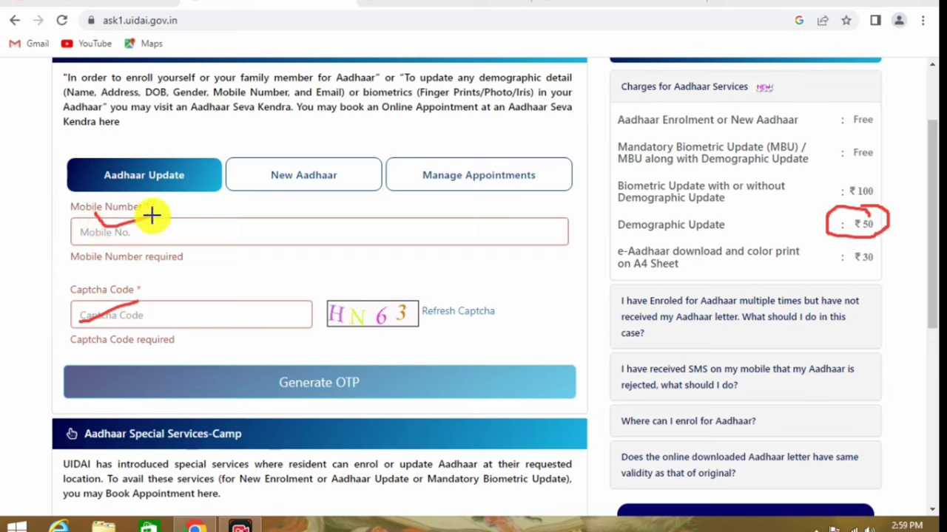
drag(122, 315, 222, 309)
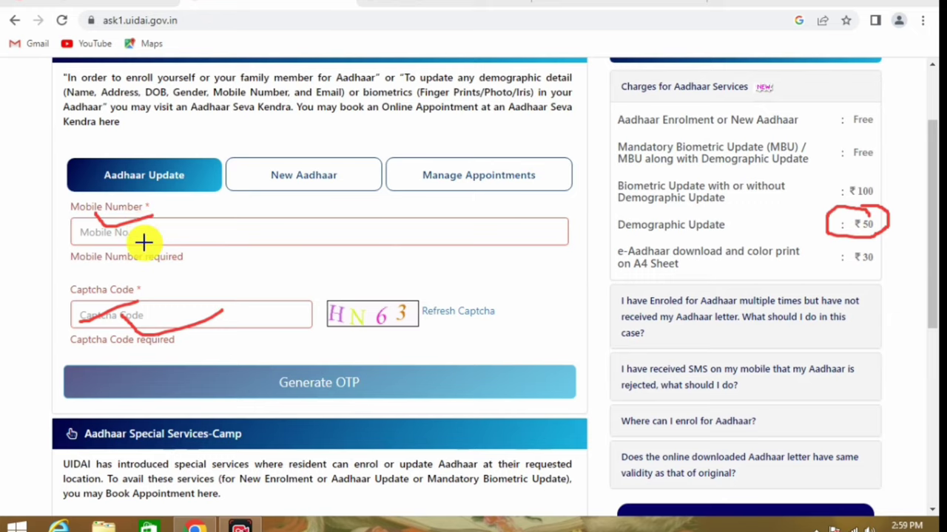
drag(343, 331, 404, 333)
drag(178, 308, 206, 303)
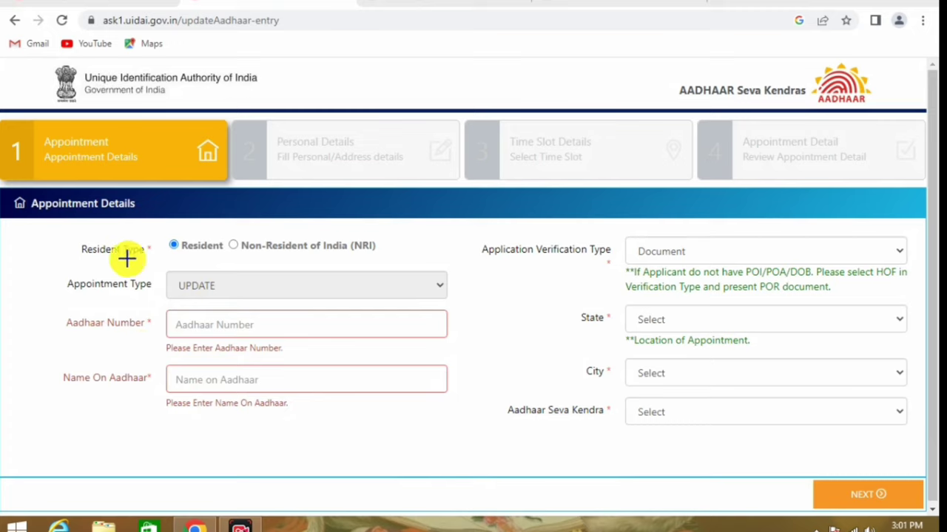
- Review the resident type, appointment type, Aadhaar number and name fields in the appointment details
drag(107, 259, 146, 261)
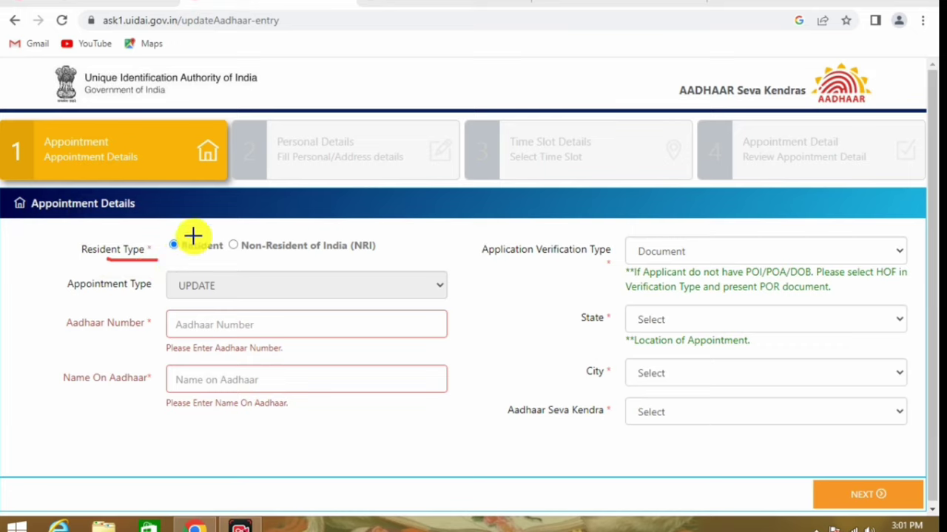
mouse_move(180, 230)
mouse_down()
mouse_move(195, 236)
mouse_move(269, 219)
mouse_move(357, 221)
mouse_up()
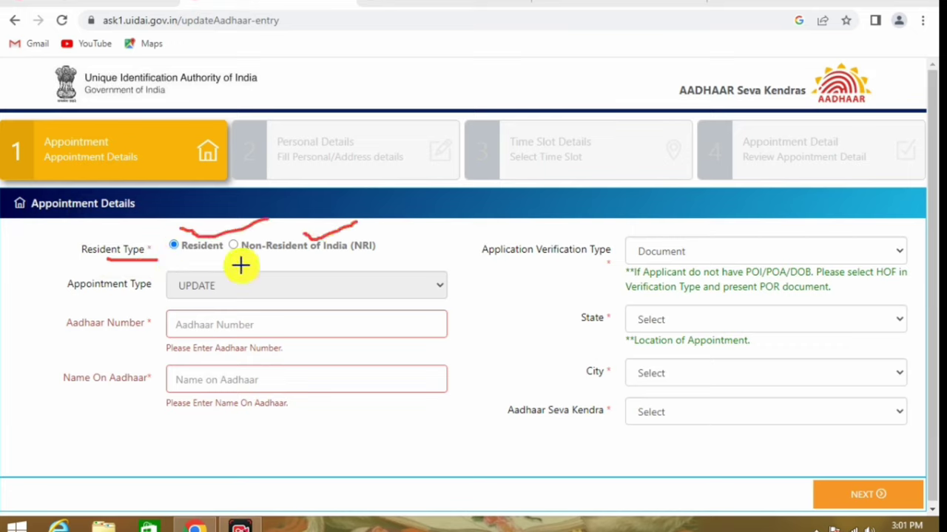
drag(260, 262, 339, 265)
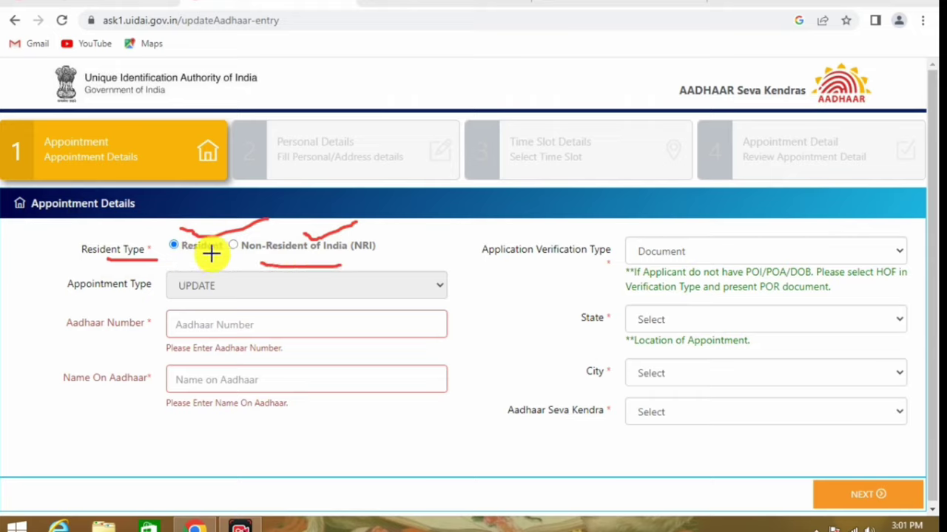
click(173, 248)
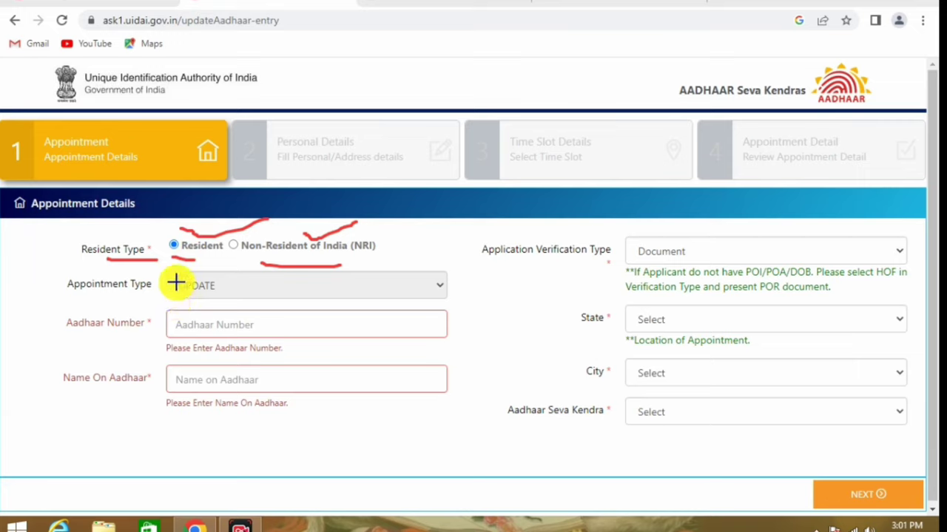
mouse_move(175, 280)
mouse_down()
mouse_move(211, 295)
mouse_move(186, 270)
mouse_up()
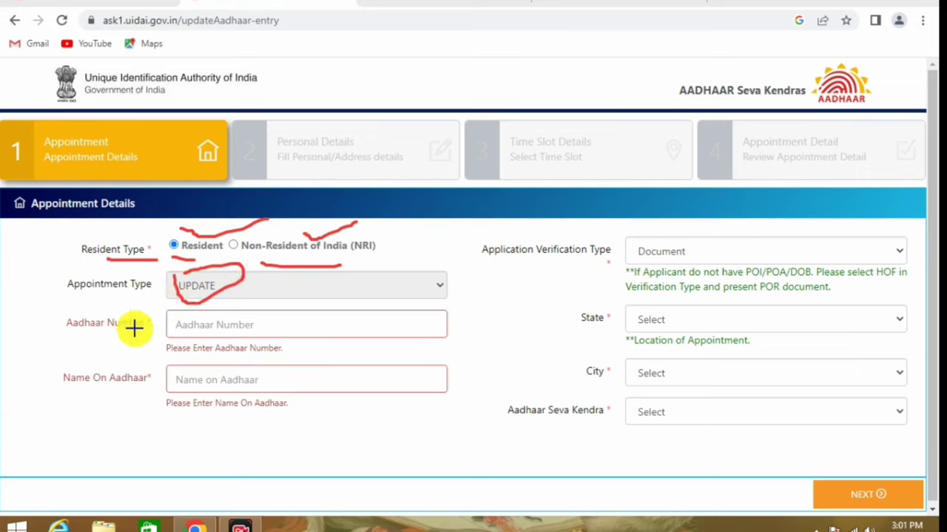
drag(127, 333, 158, 333)
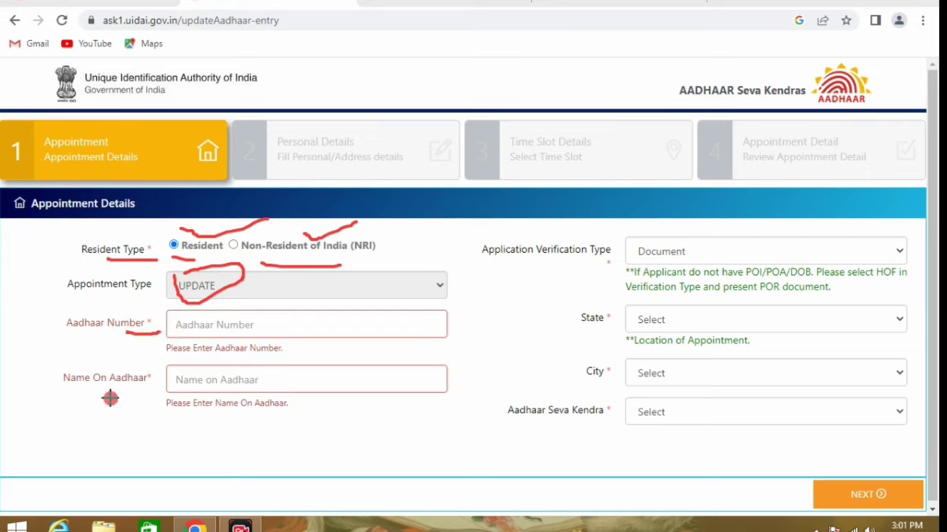
drag(110, 397, 161, 390)
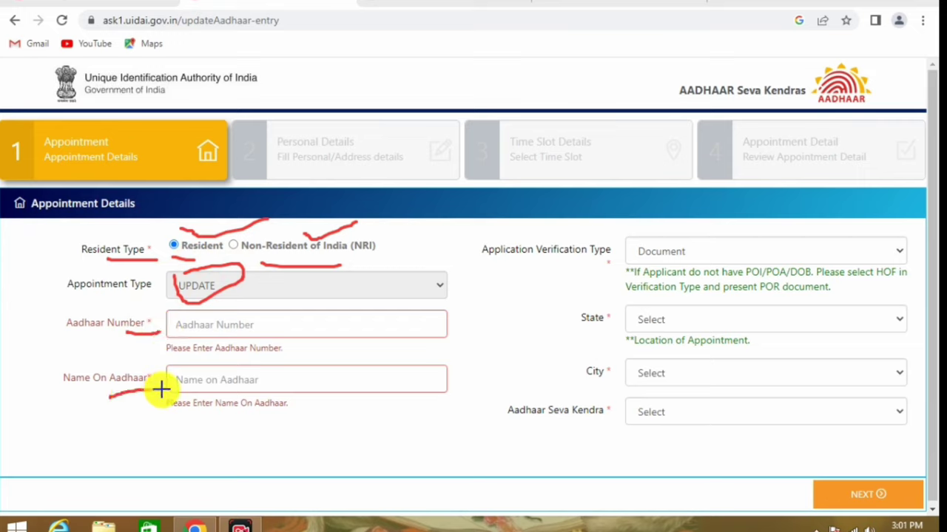
key(Escape)
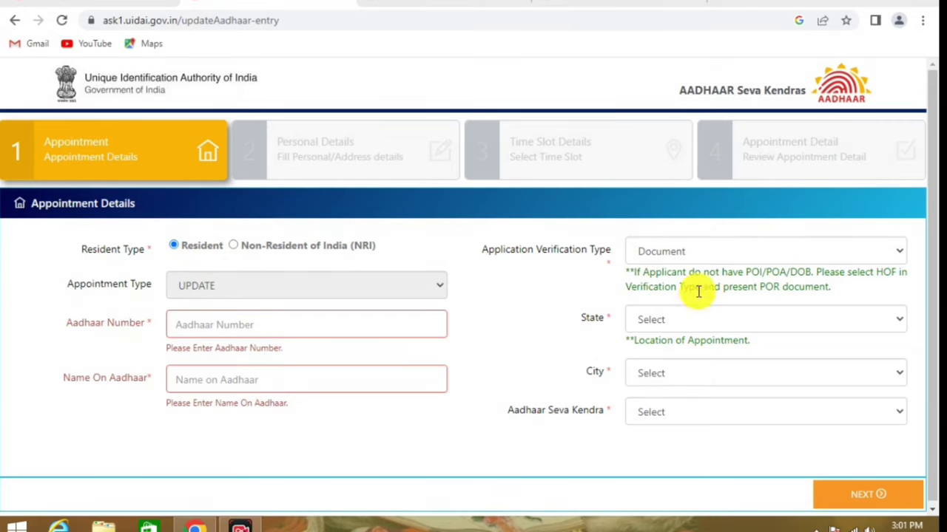
- Keep Document as the application verification type and choose Madhya Pradesh as the appointment's state
click(692, 256)
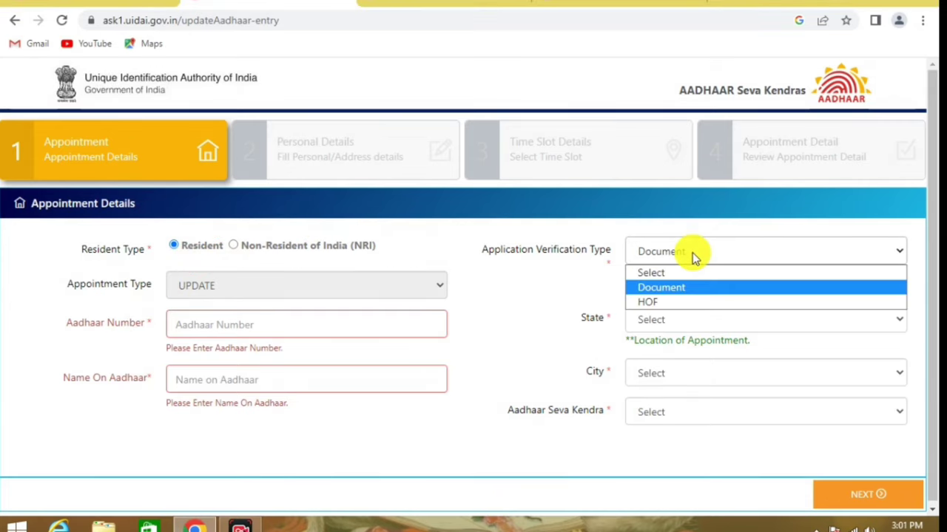
click(673, 288)
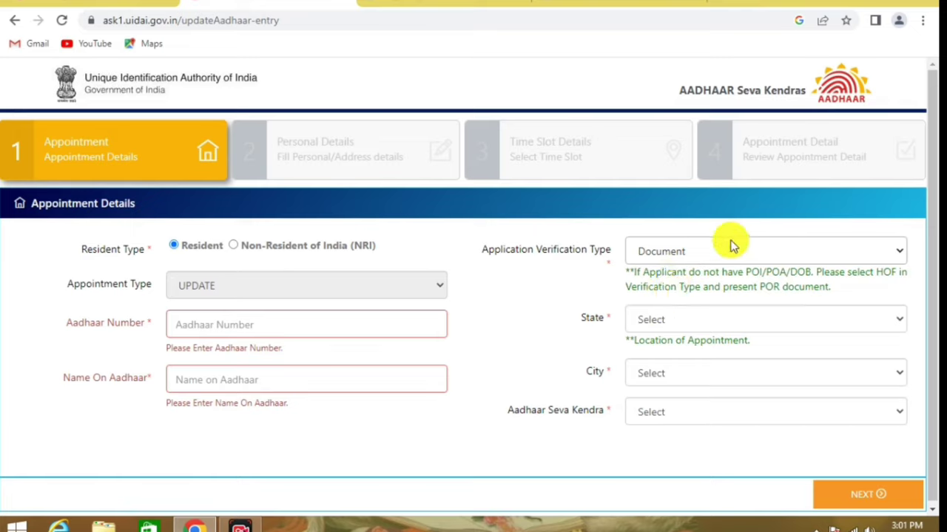
click(673, 324)
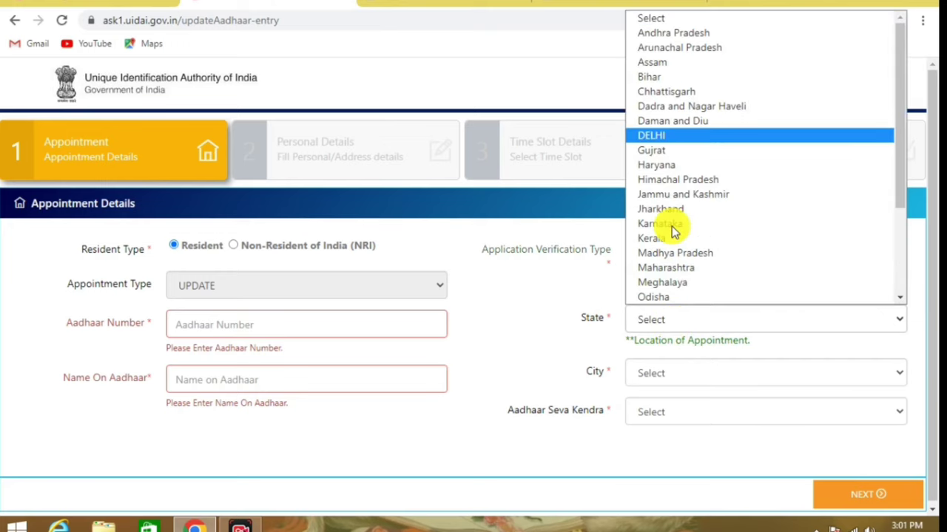
click(673, 253)
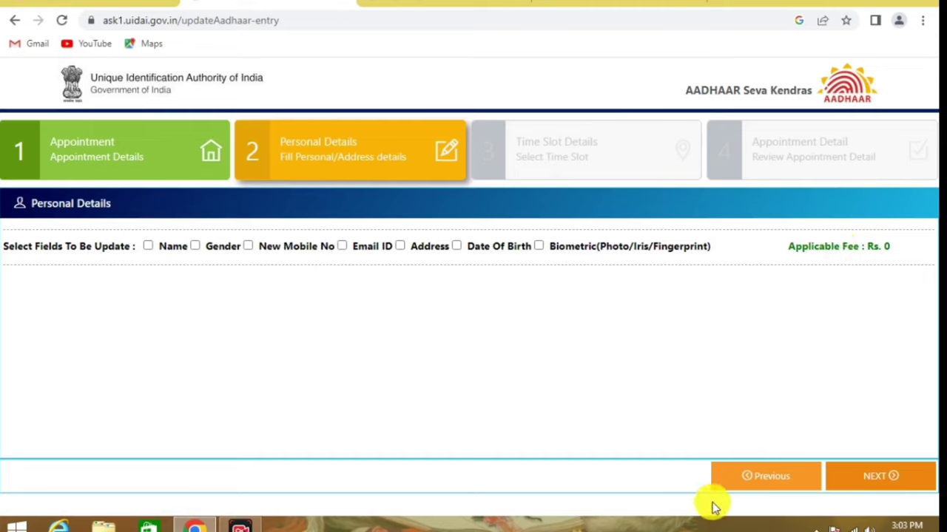
- Check the applicable fee, select Name as a field for update and choose Indian Passport as its proof
mouse_move(850, 217)
mouse_down()
mouse_move(773, 258)
mouse_move(924, 237)
mouse_move(836, 227)
mouse_up()
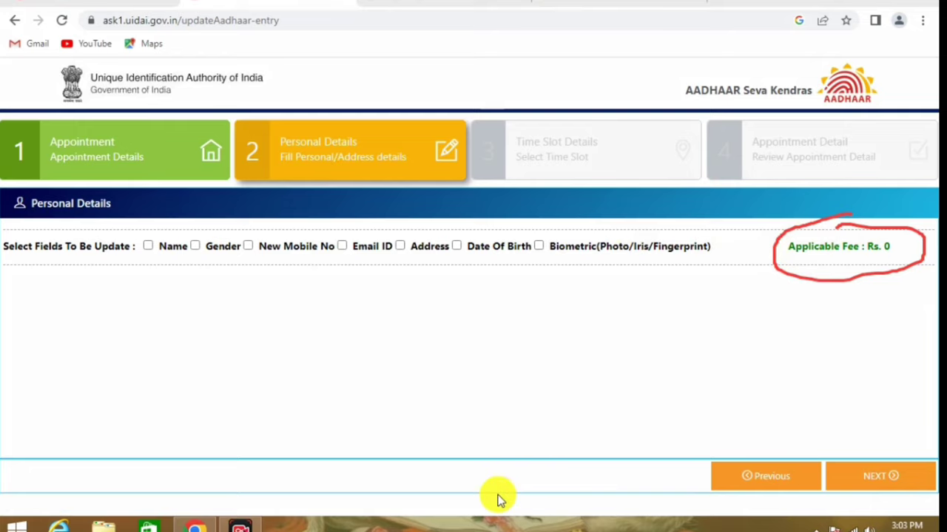
key(Escape)
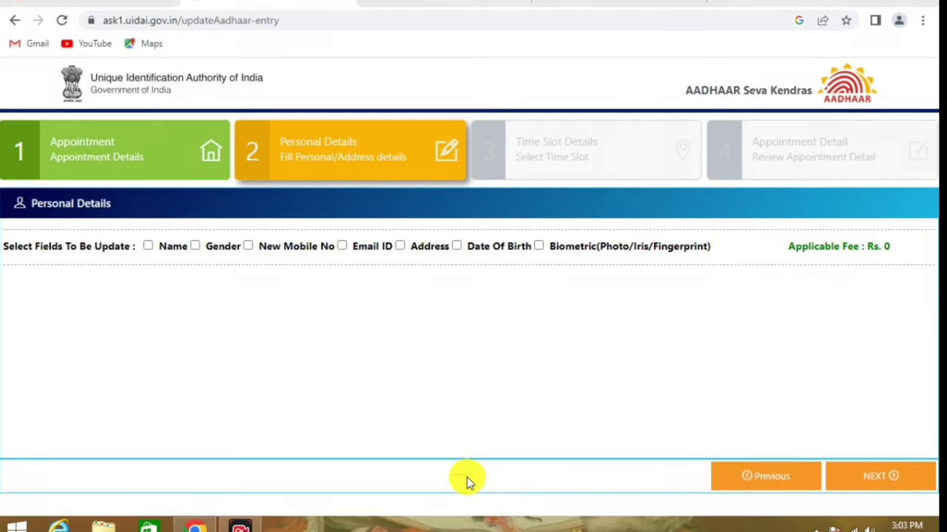
click(148, 247)
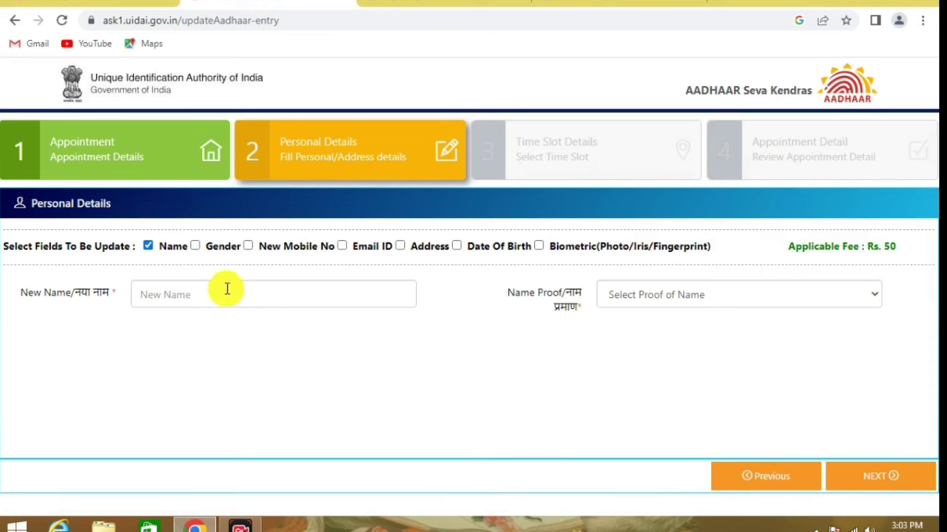
click(687, 295)
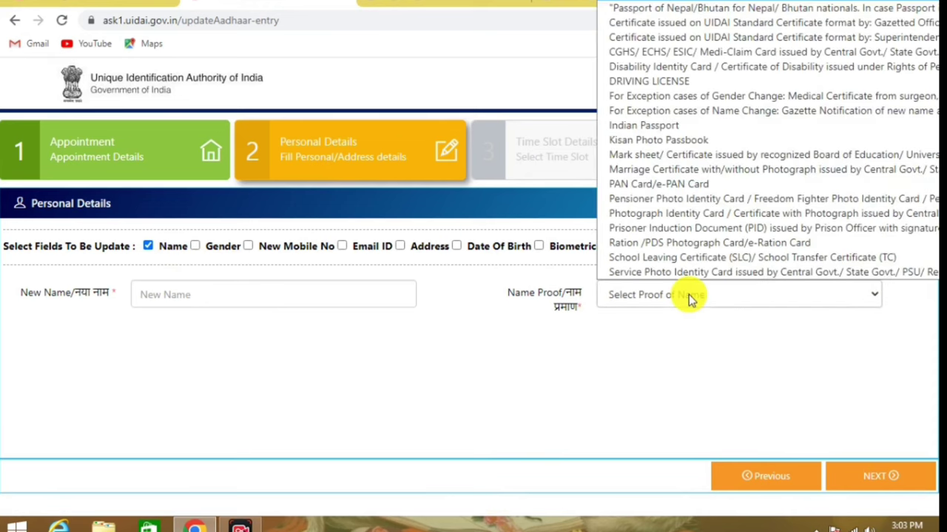
click(744, 127)
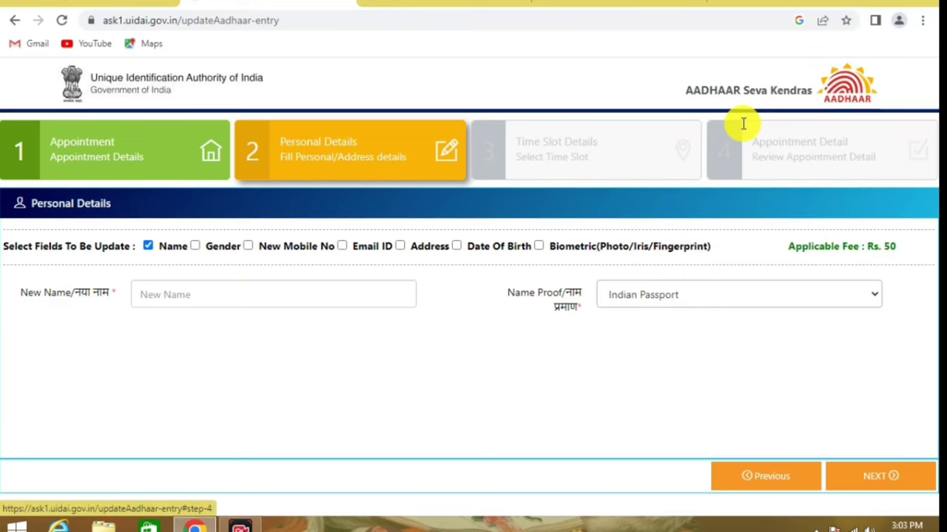
- Deselect Name, try Gender as the field for update, and replace it with New Mobile No
click(148, 246)
click(195, 247)
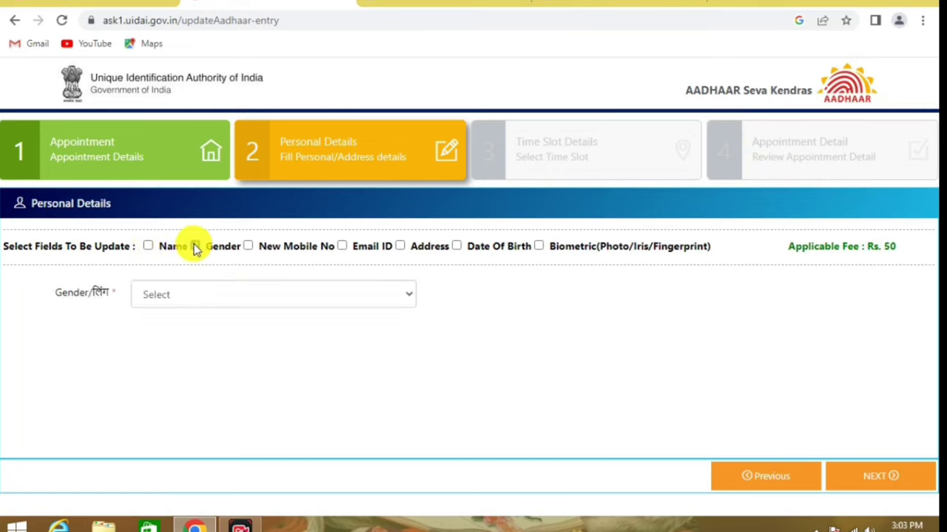
click(248, 246)
click(194, 247)
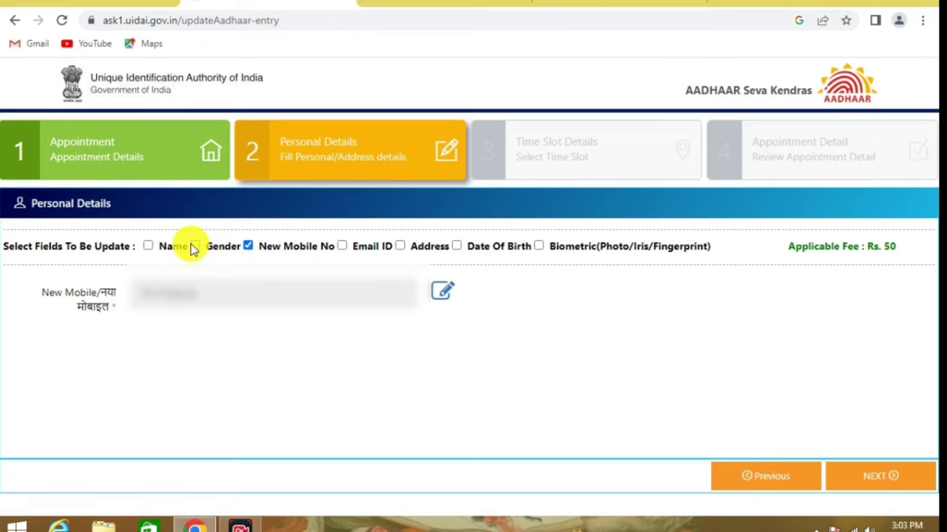
click(249, 247)
click(249, 247)
click(224, 298)
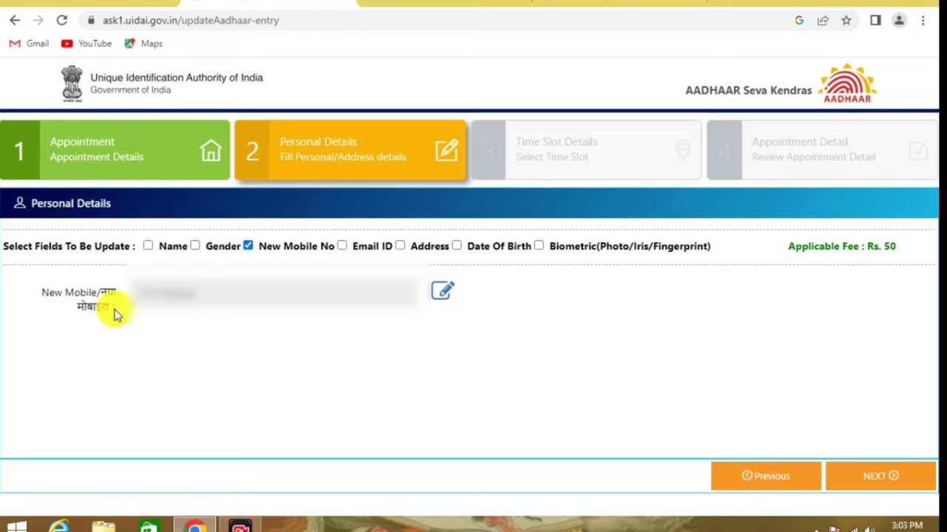
- Try adding Email ID to the fields for update, and deselect both Email ID and New Mobile No
click(341, 247)
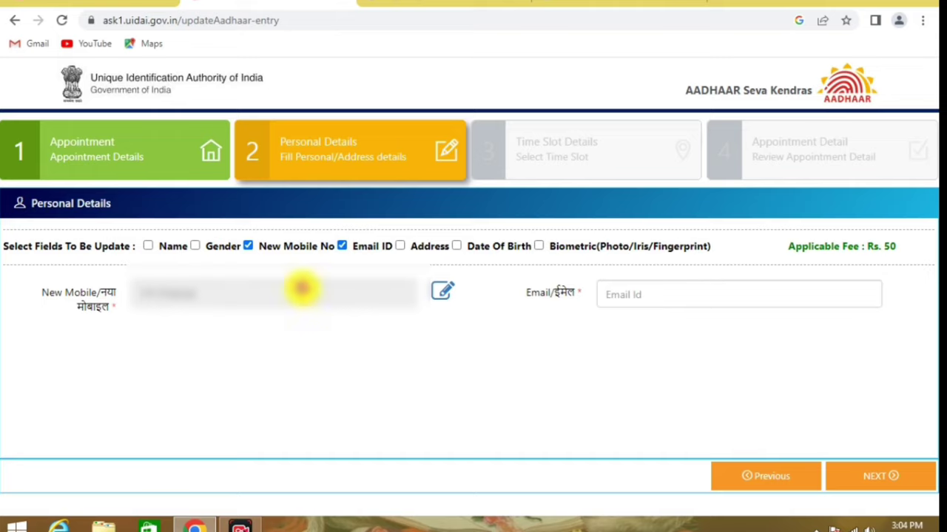
click(342, 248)
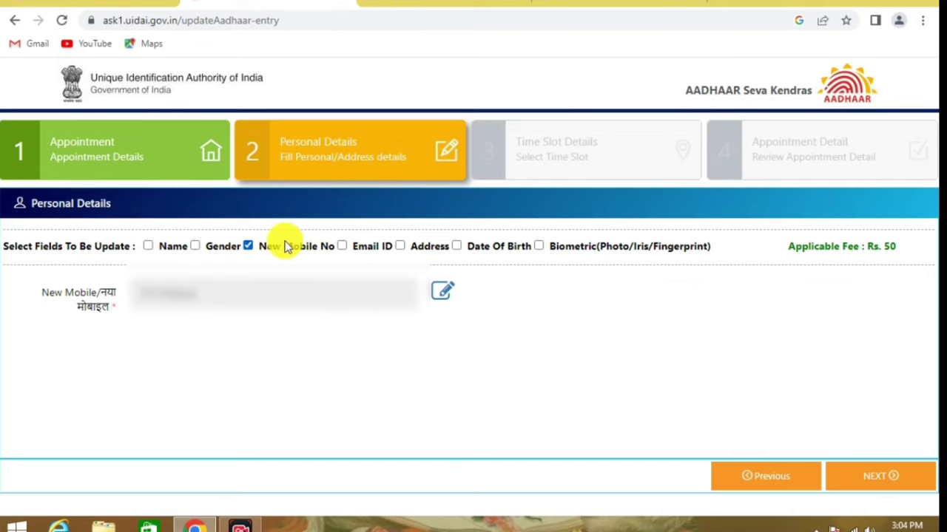
click(248, 246)
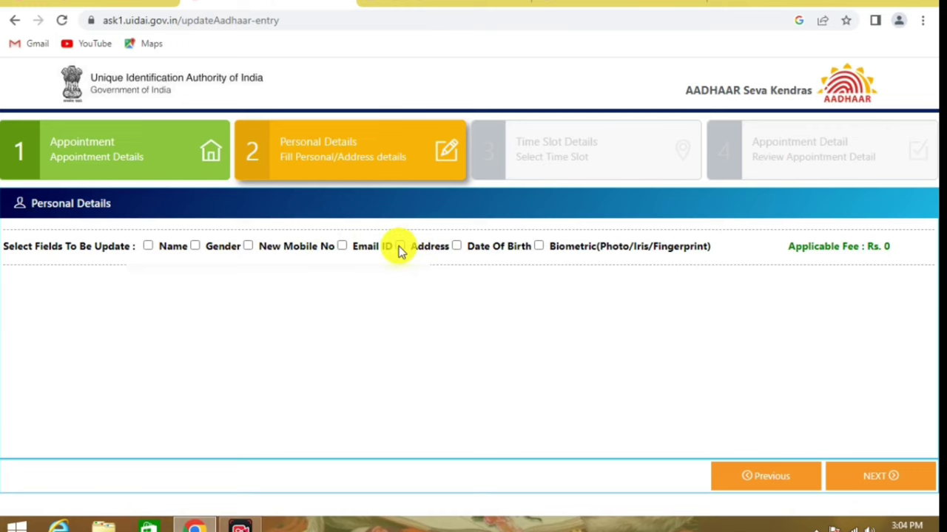
- Try Address, Date Of Birth and Biometric in turn as the field for update, deselecting each one
click(399, 246)
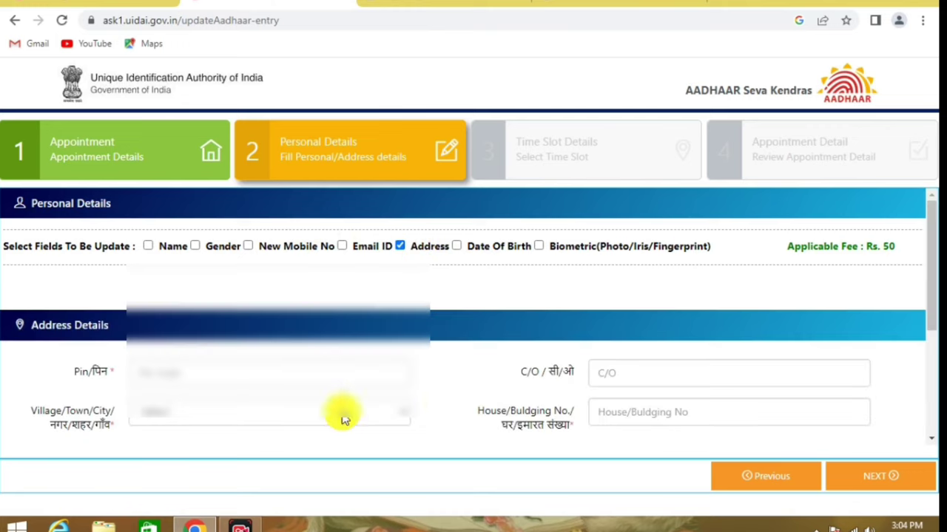
click(400, 247)
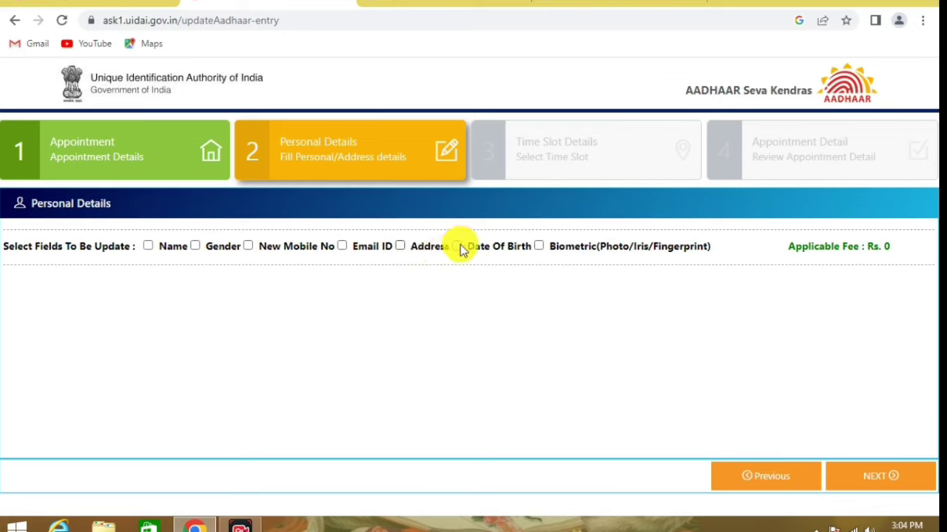
click(457, 247)
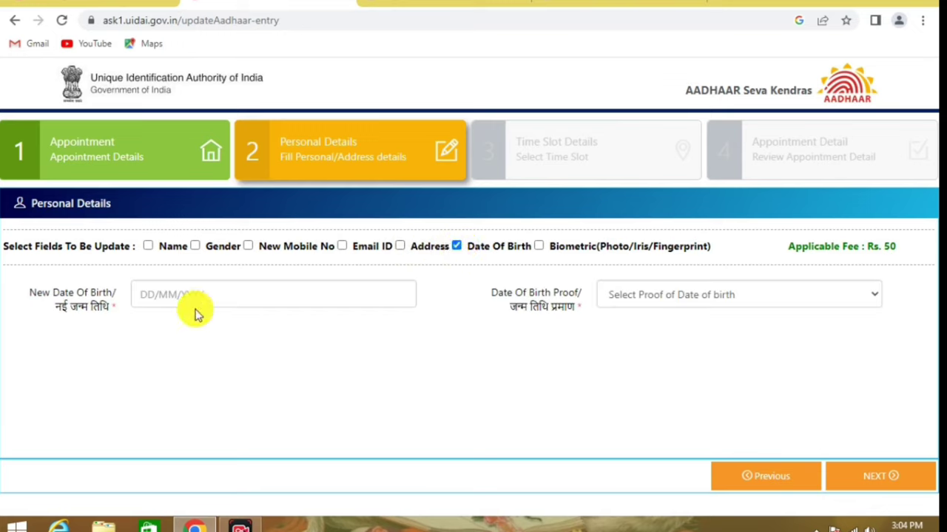
click(767, 295)
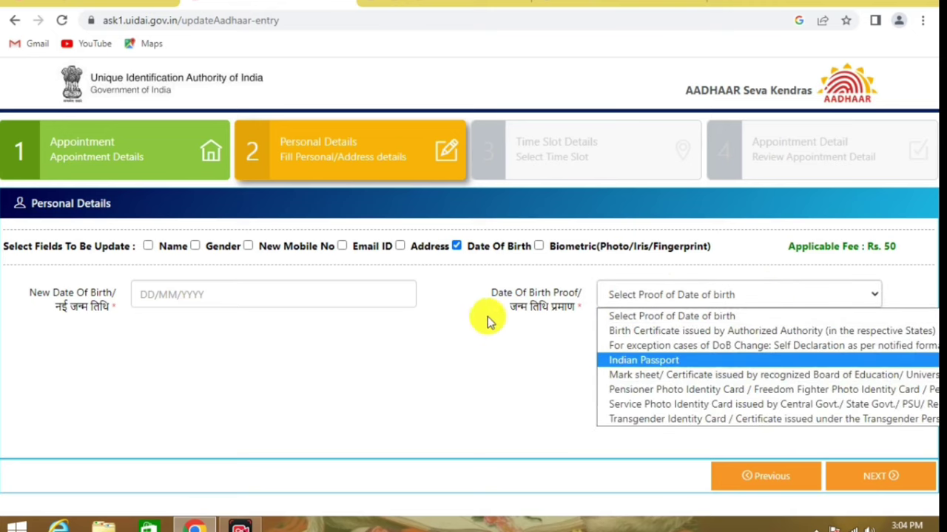
click(457, 246)
click(457, 247)
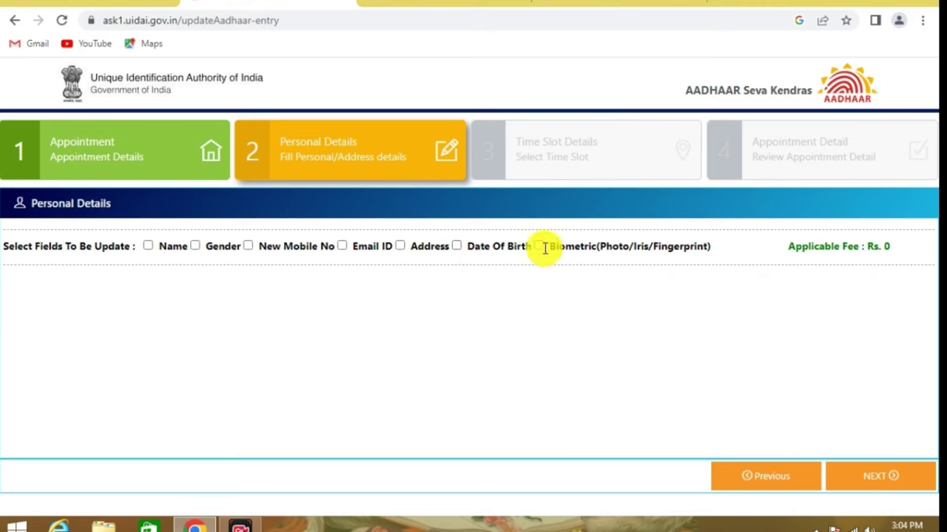
click(539, 247)
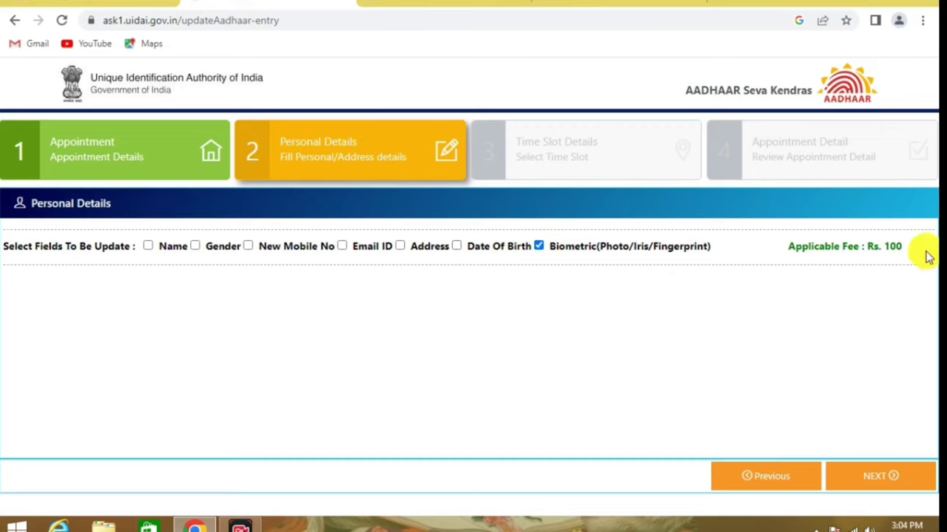
click(539, 247)
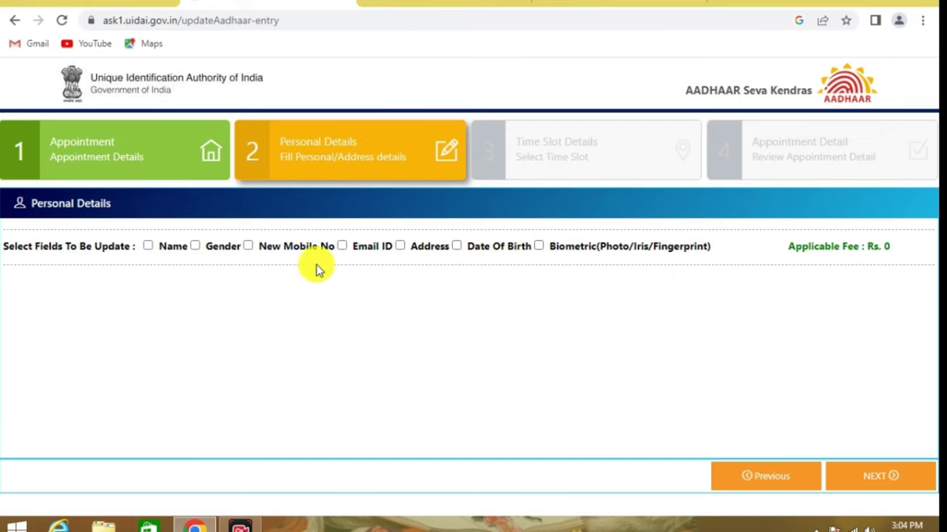
- Select New Mobile No as the field for update and continue to the time slot details
click(249, 246)
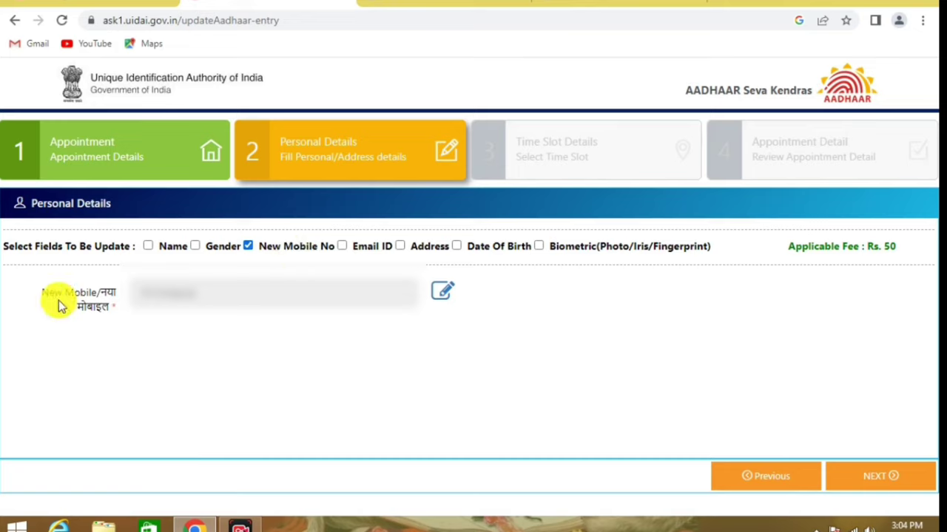
click(238, 285)
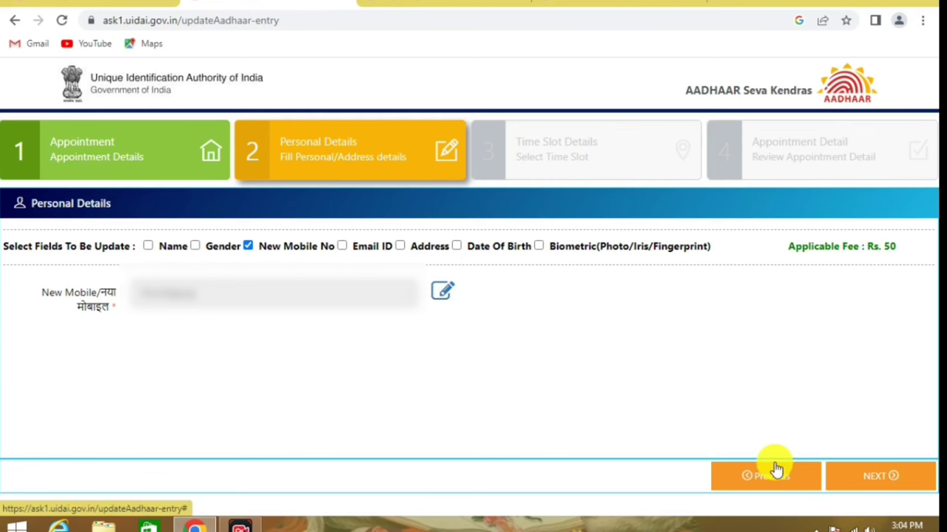
click(911, 479)
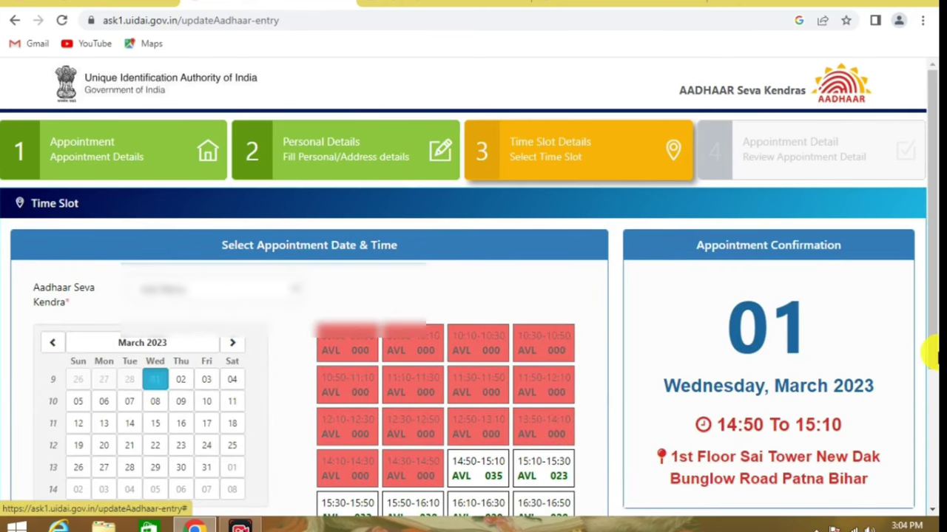
- Choose 2 March 2023 and the 10:50-11:10 slot for the appointment and continue to the application review
drag(931, 307, 934, 356)
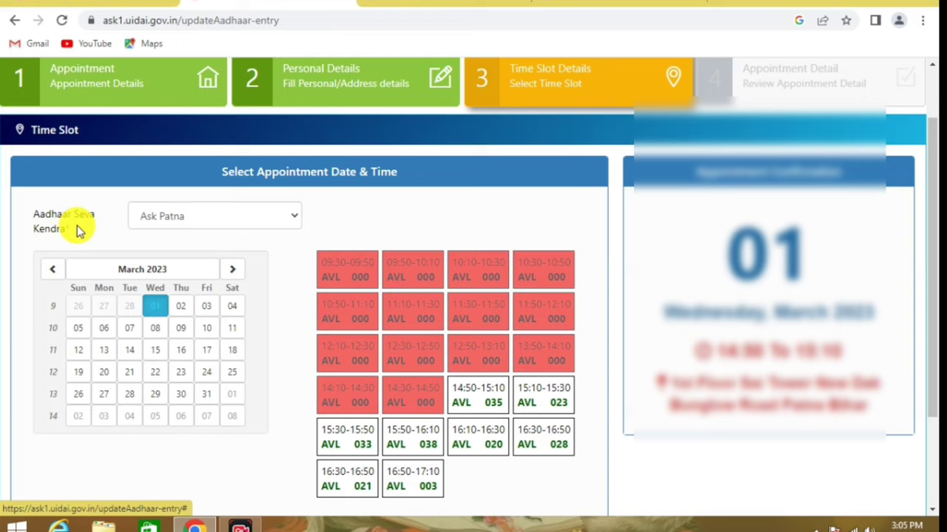
click(189, 308)
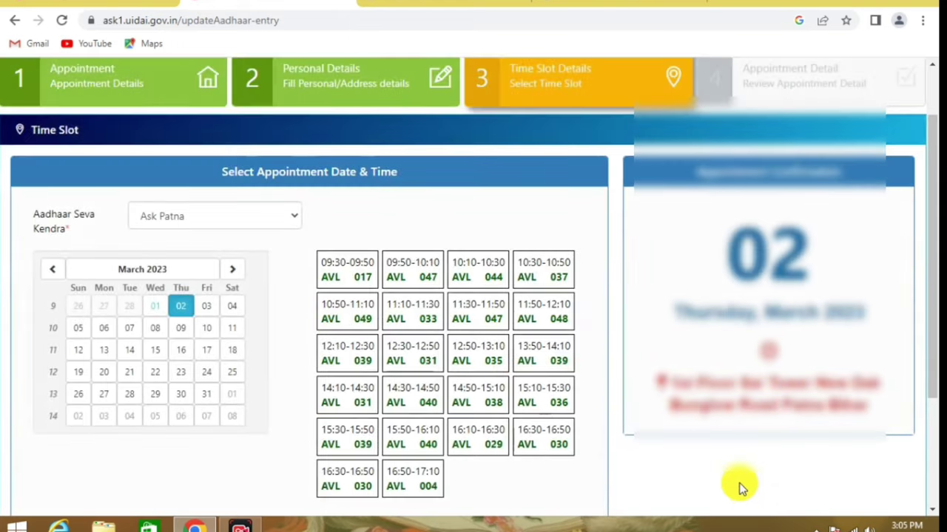
drag(929, 414, 930, 517)
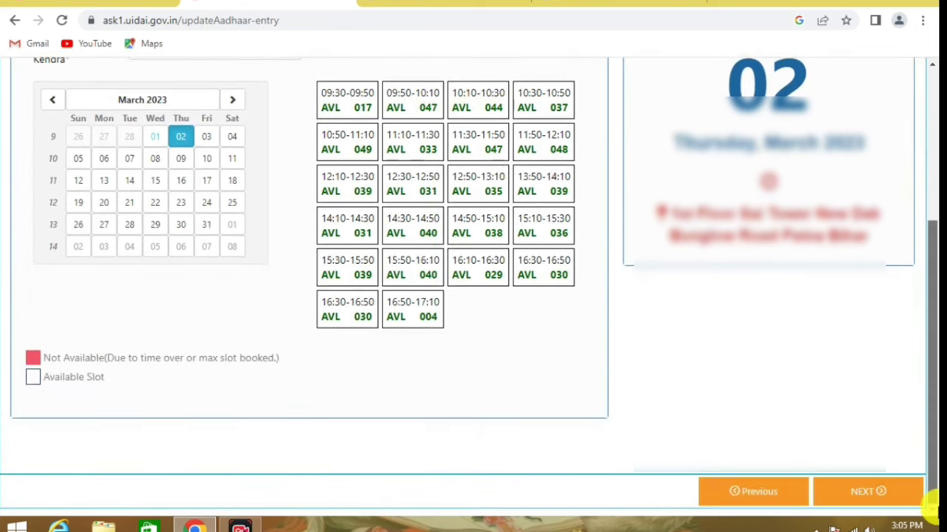
click(472, 262)
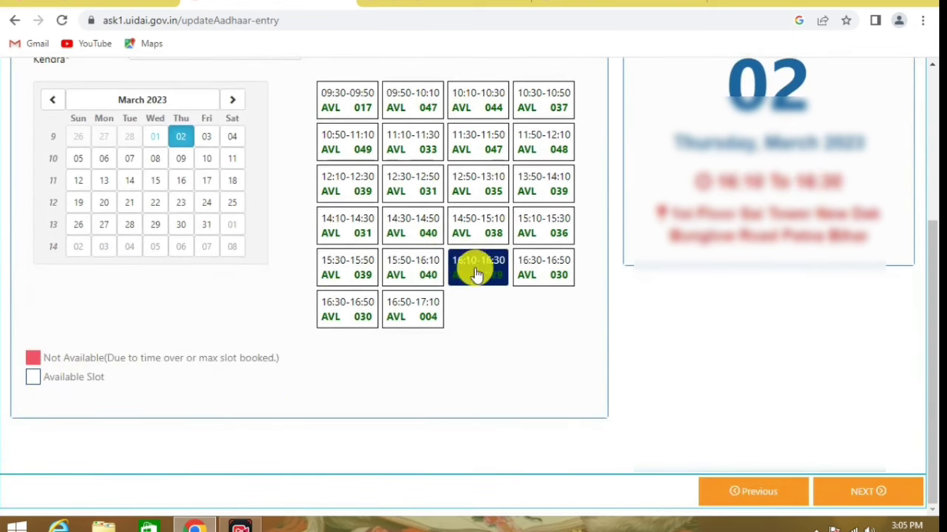
click(359, 181)
click(349, 137)
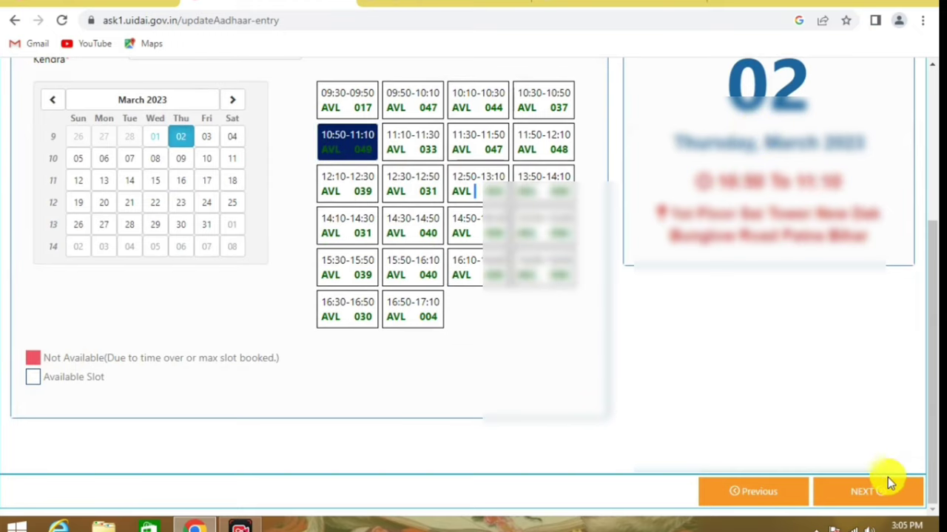
click(862, 491)
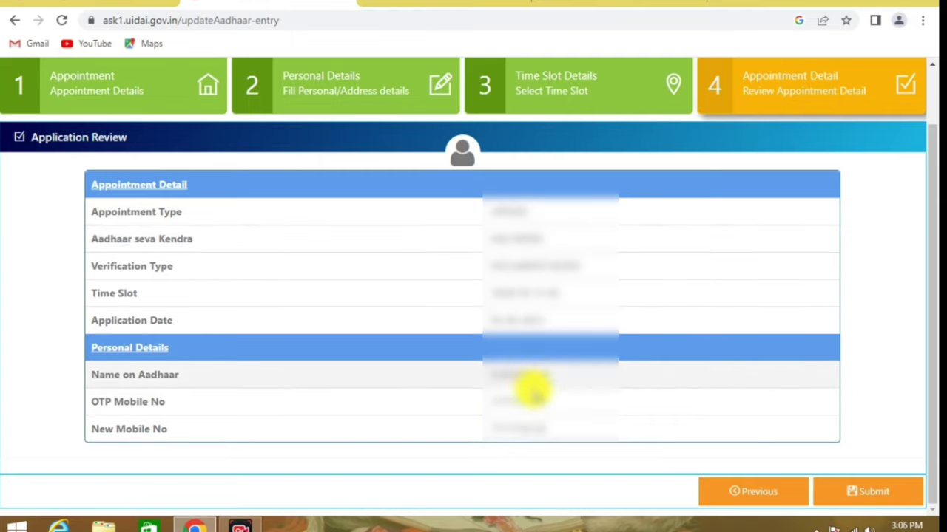
- Submit the reviewed application, confirm the submission and acknowledge the payment notice
click(878, 484)
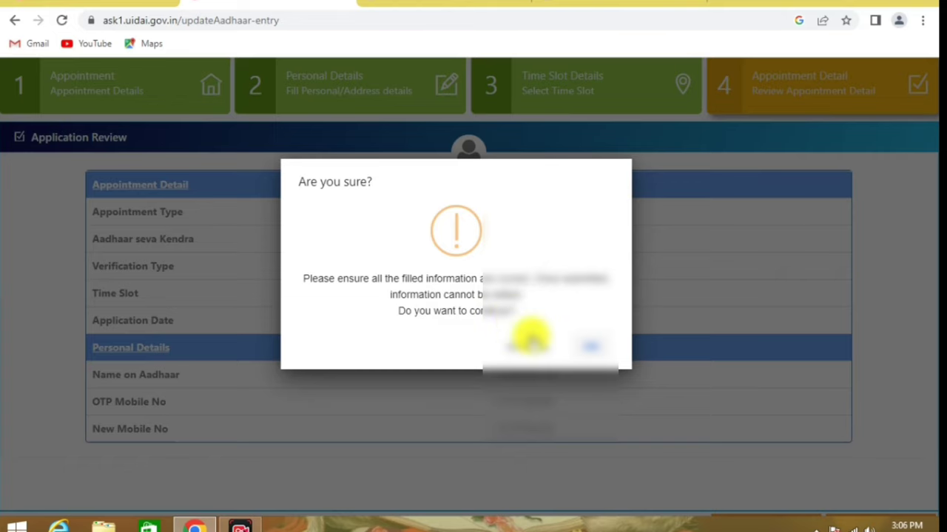
click(594, 346)
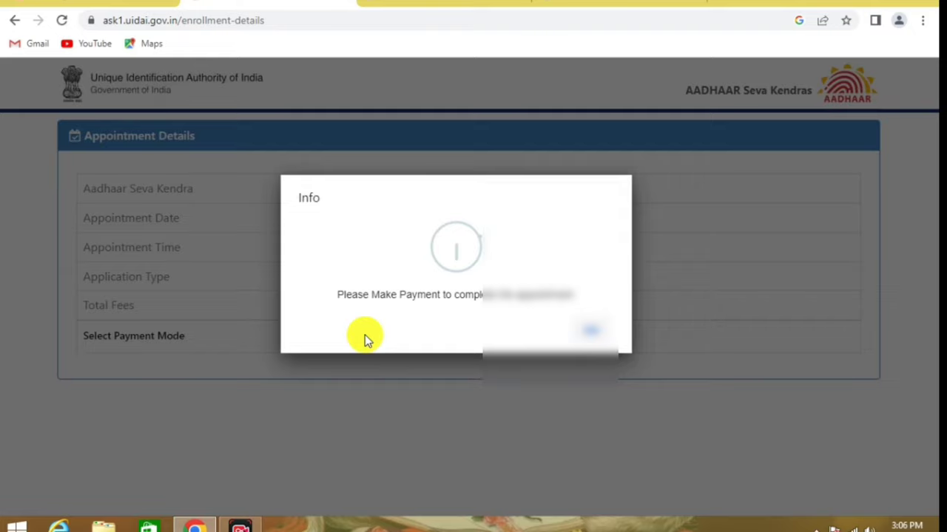
click(603, 333)
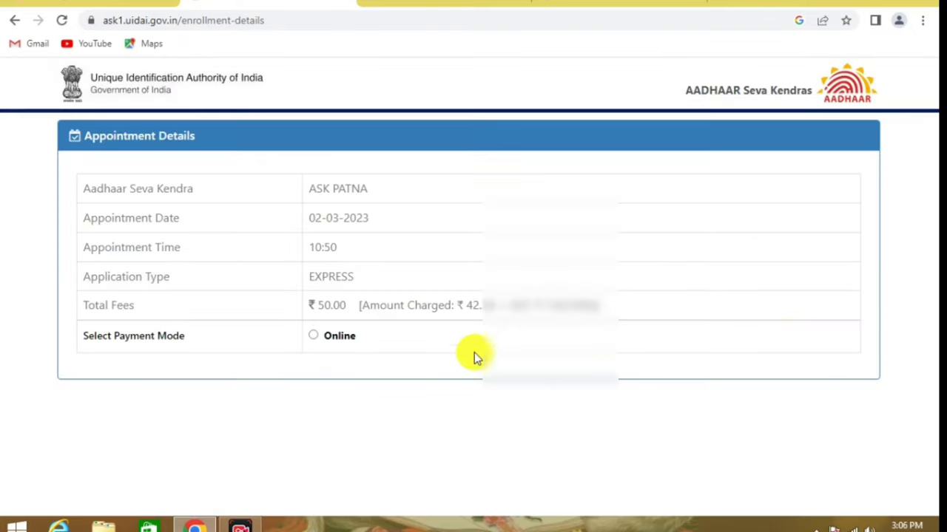
- Set the payment mode to Online with PayU as the gateway, and try making the payment without a payment type
click(318, 337)
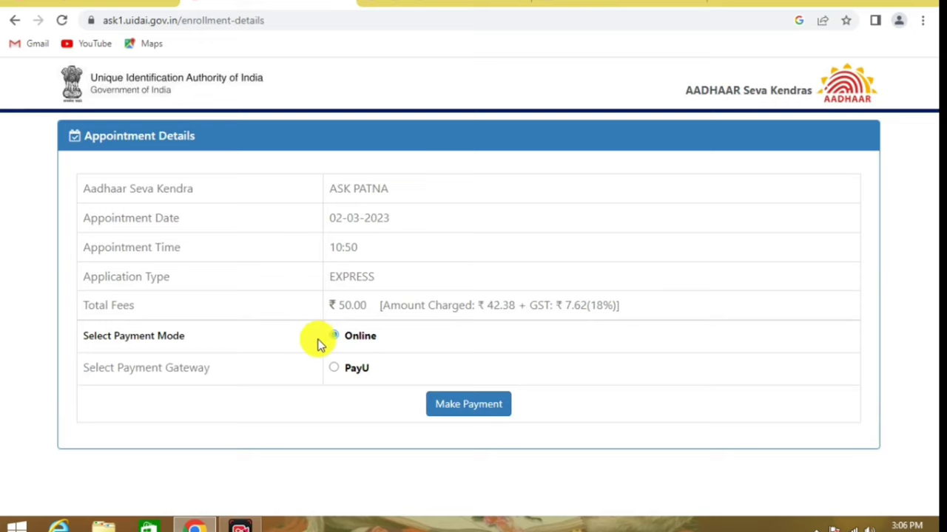
click(483, 406)
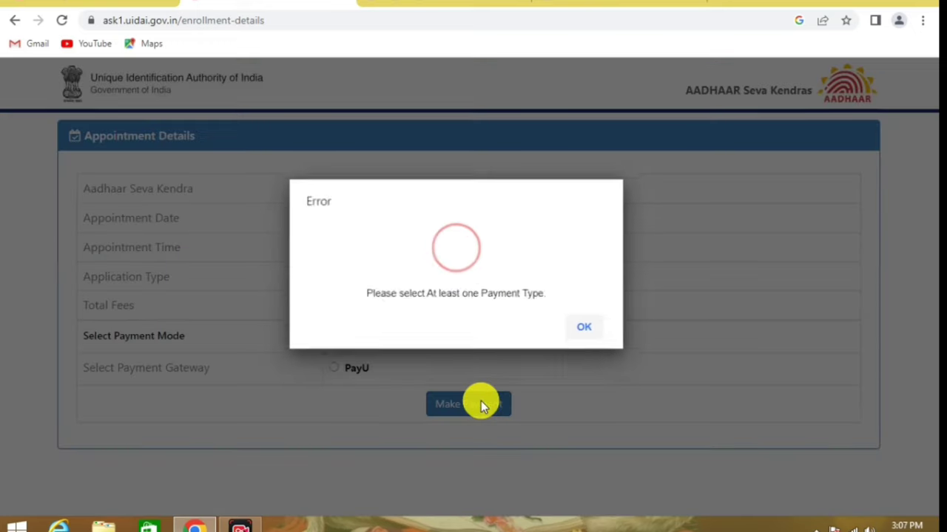
click(586, 332)
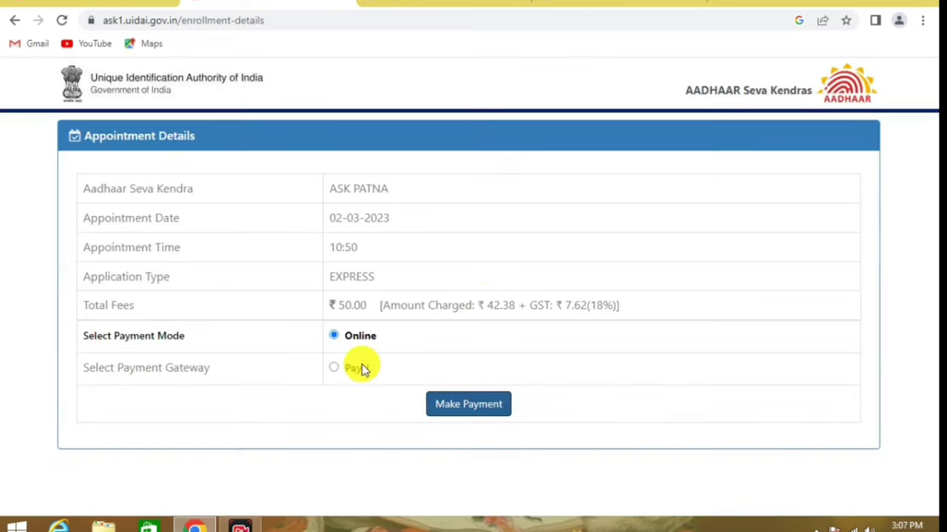
click(334, 369)
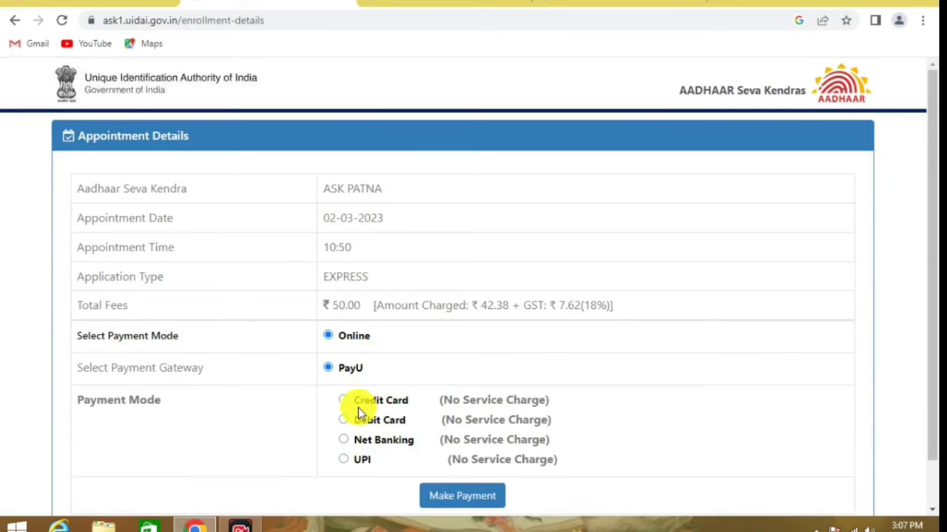
click(330, 339)
click(449, 492)
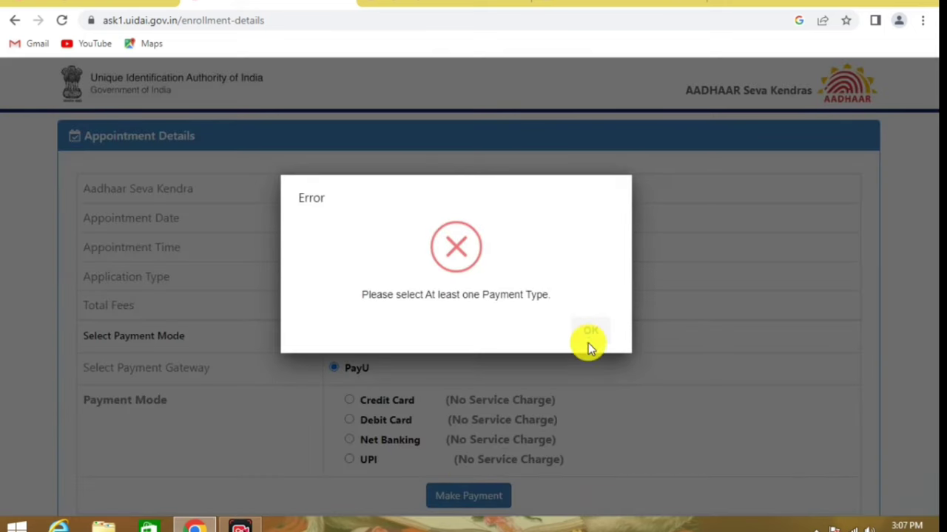
click(590, 332)
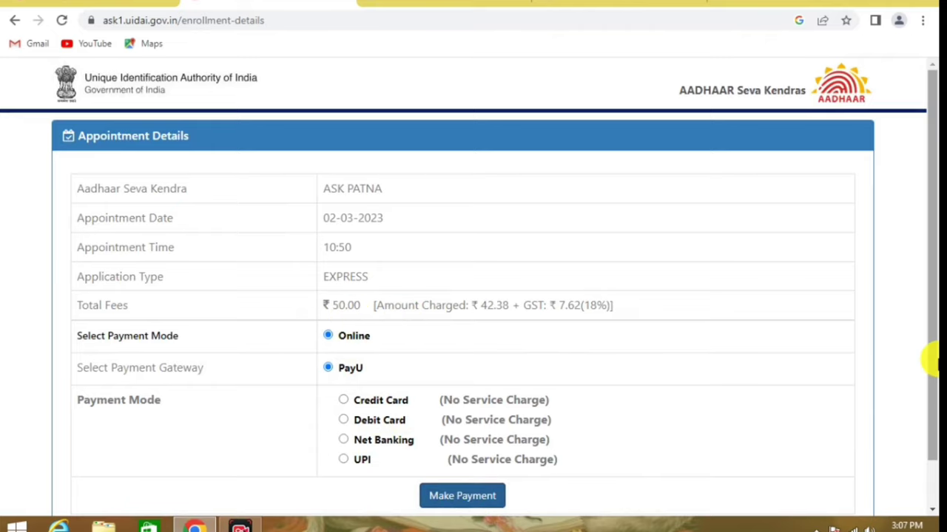
- Select Debit Card instead of UPI as the PayU payment type and start the payment
drag(934, 392, 933, 437)
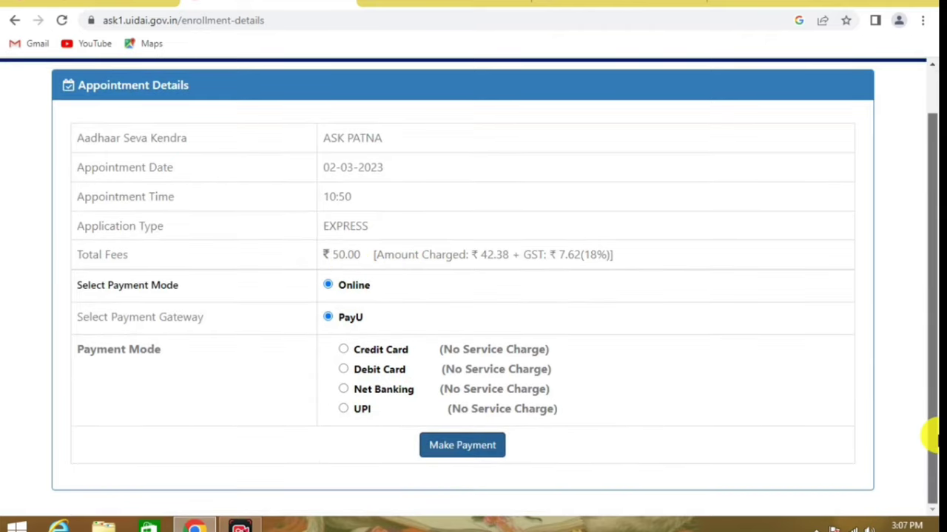
click(344, 407)
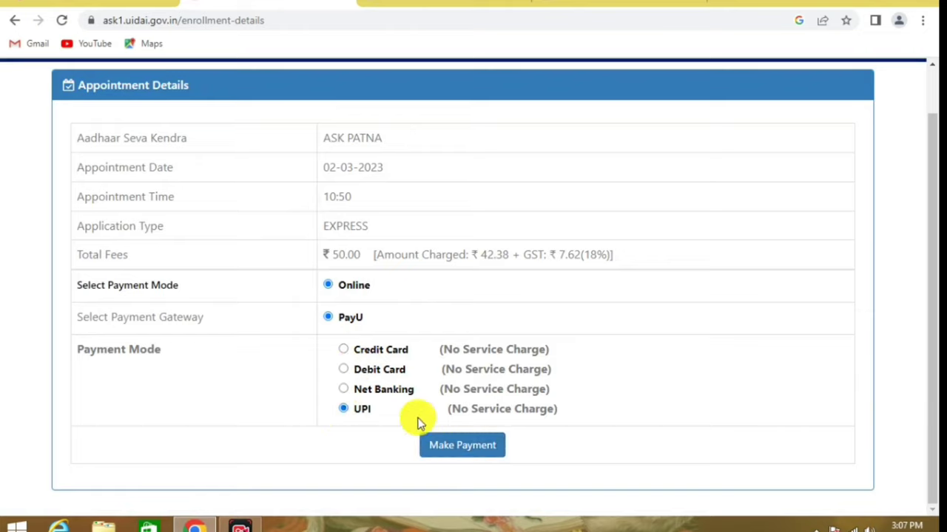
click(343, 372)
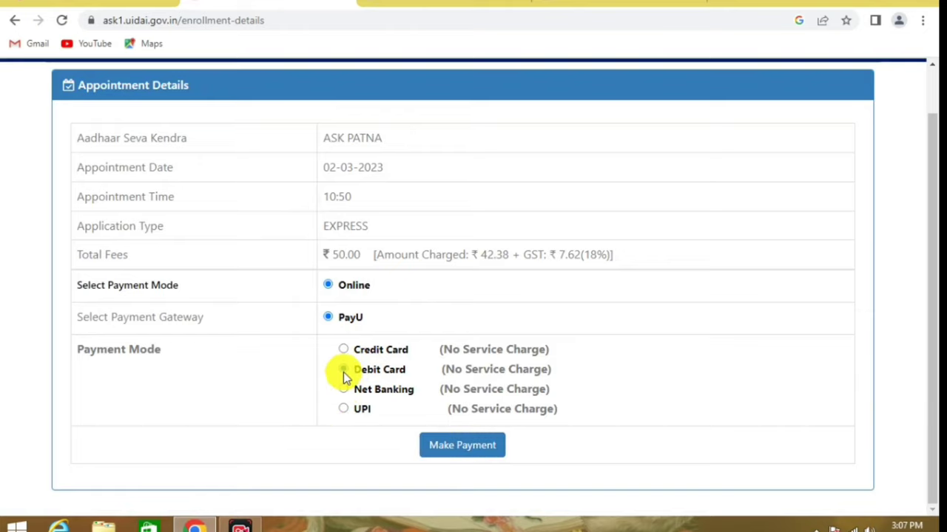
click(473, 447)
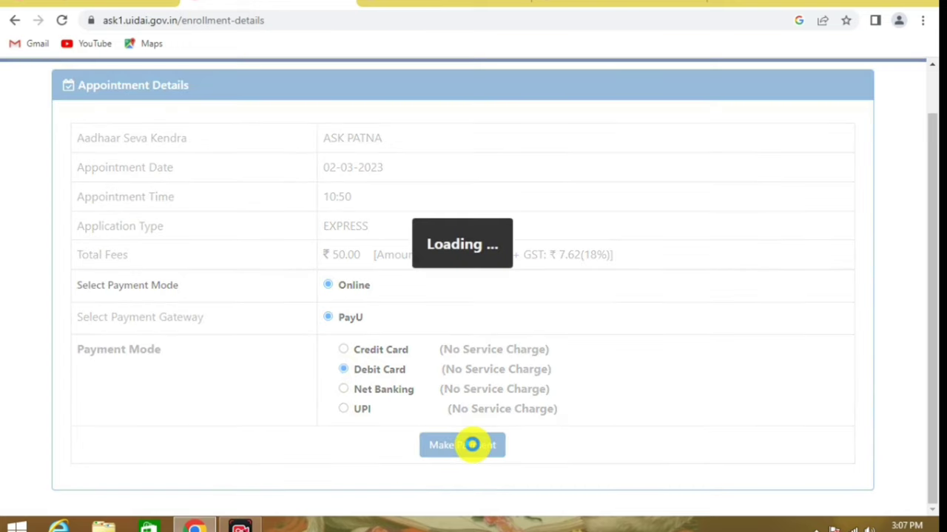